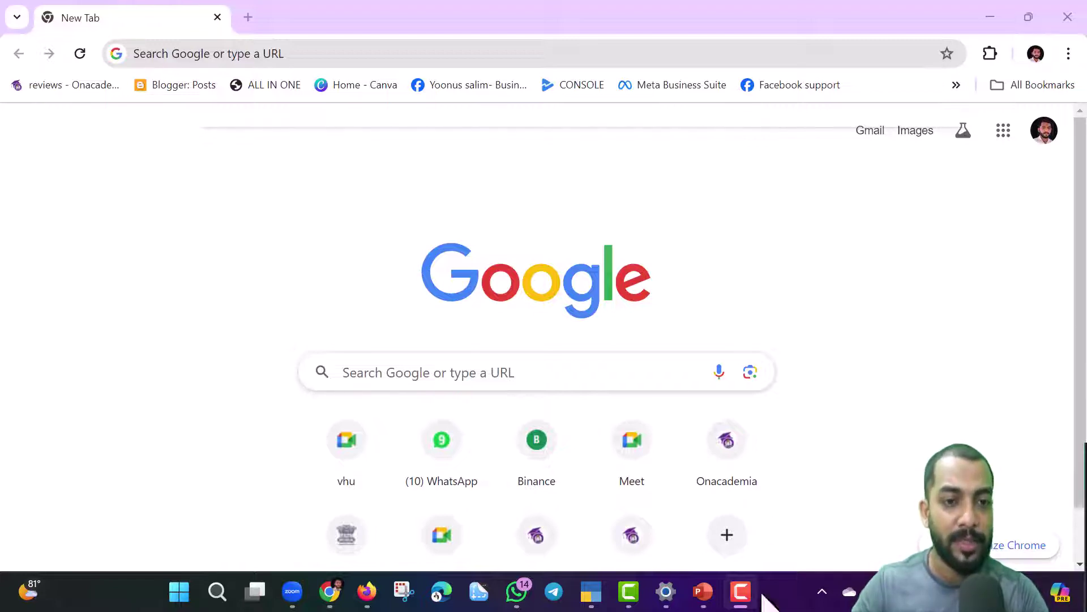
Search Google for "gemini" and open the Gemini chat site from the results
click(524, 359)
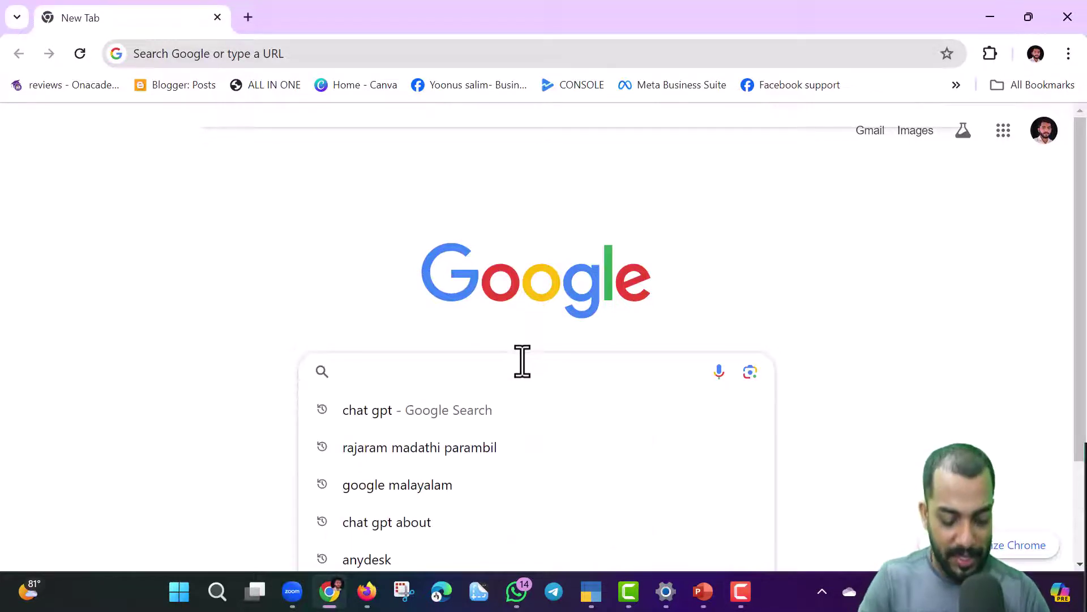
text(gemini)
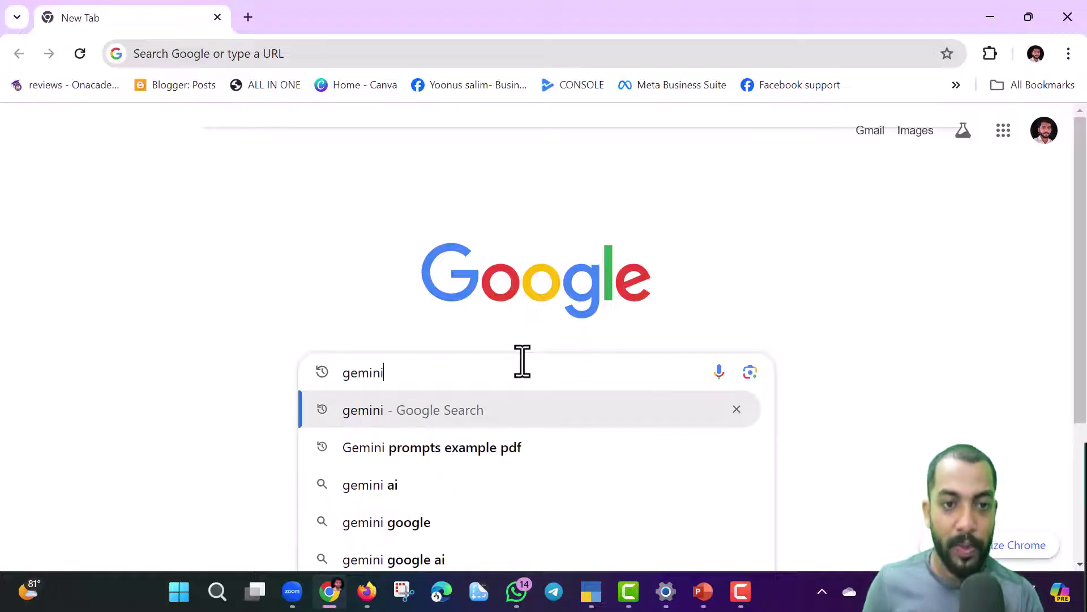
key(Return)
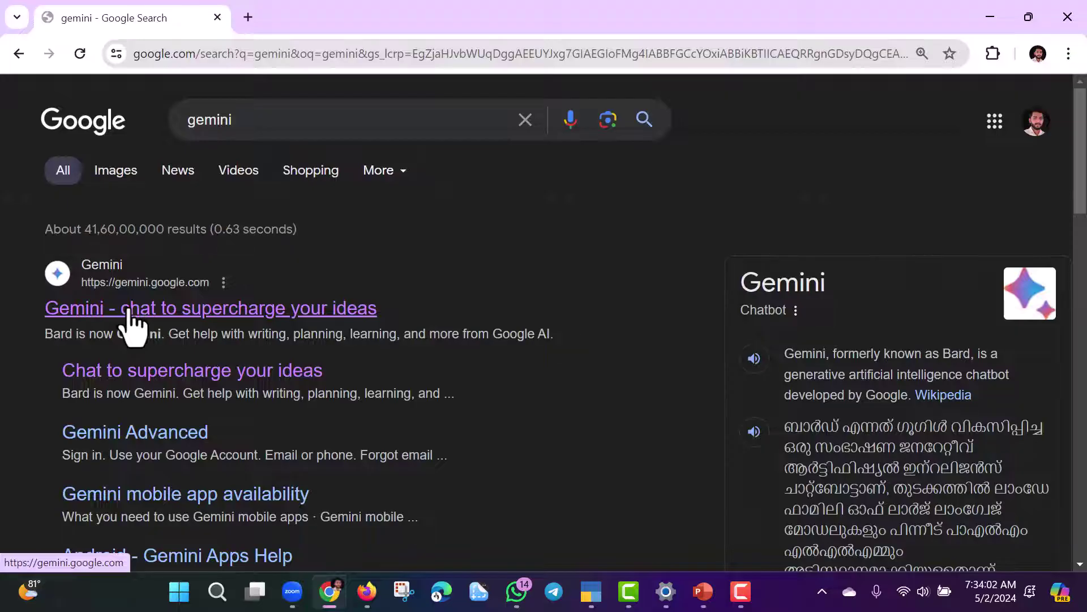
click(129, 315)
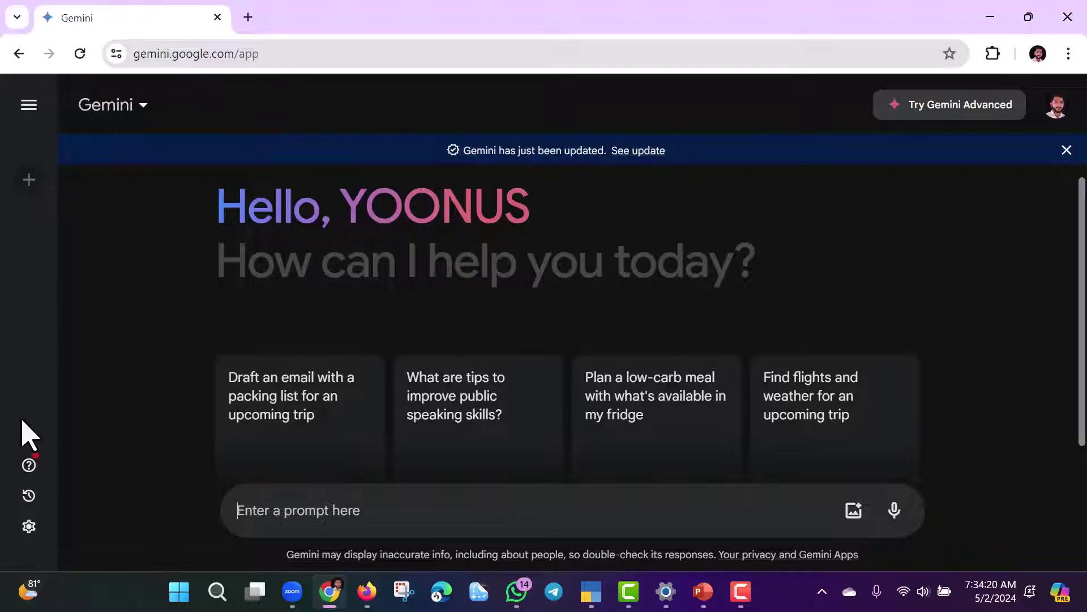
Look over the available Gemini versions, the recent chats list and the suggested prompts
click(141, 105)
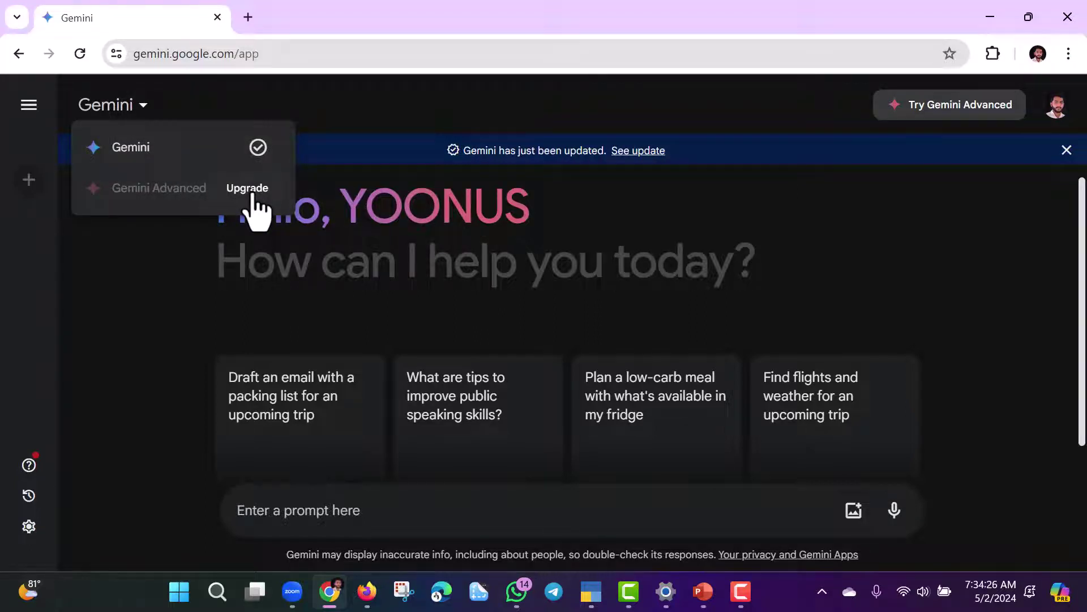
click(33, 104)
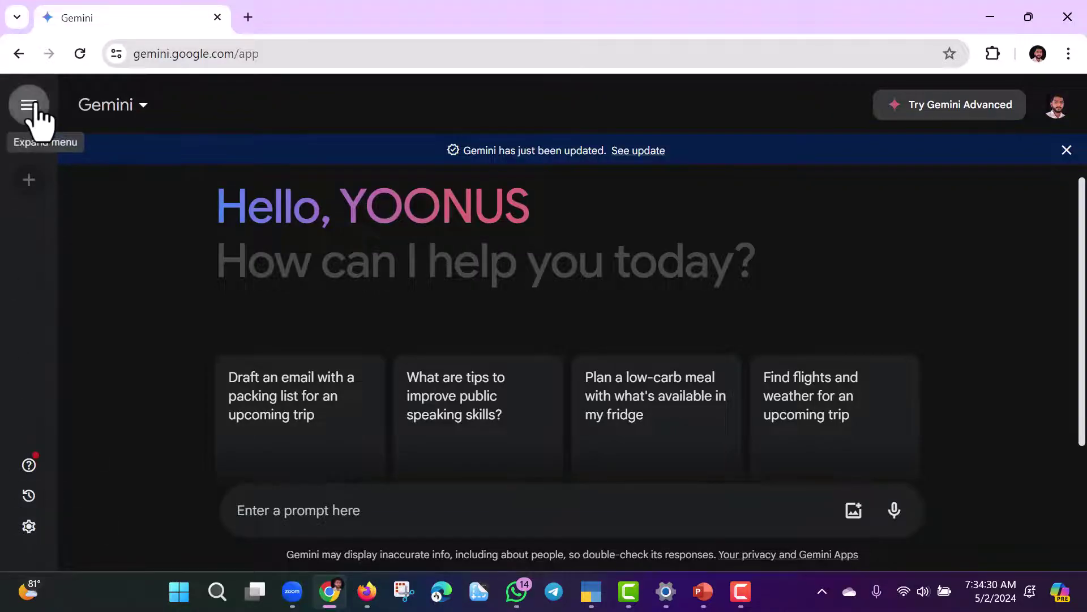
click(32, 104)
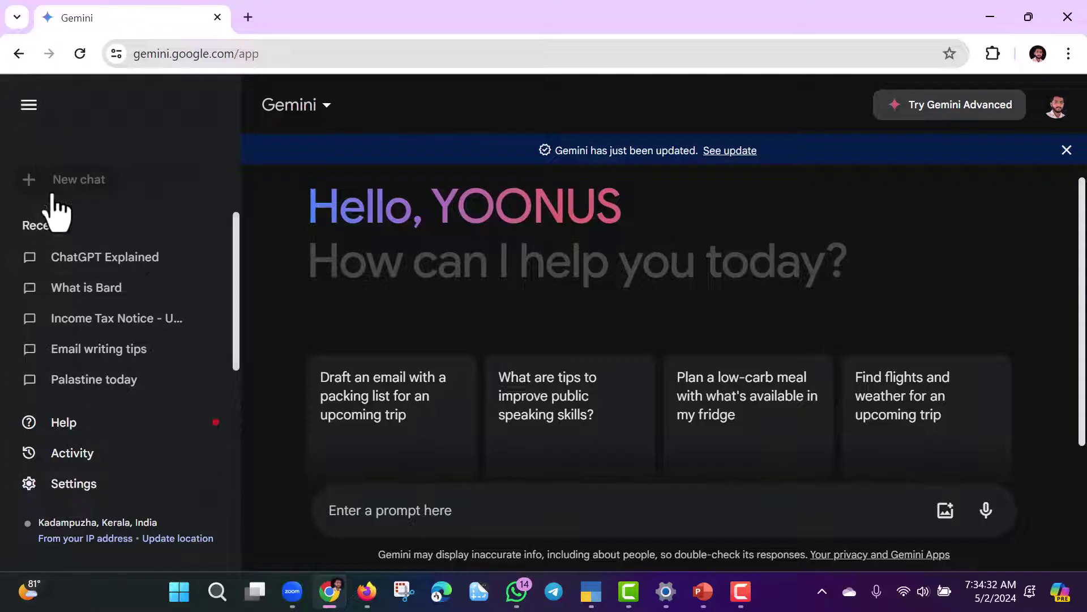
click(25, 105)
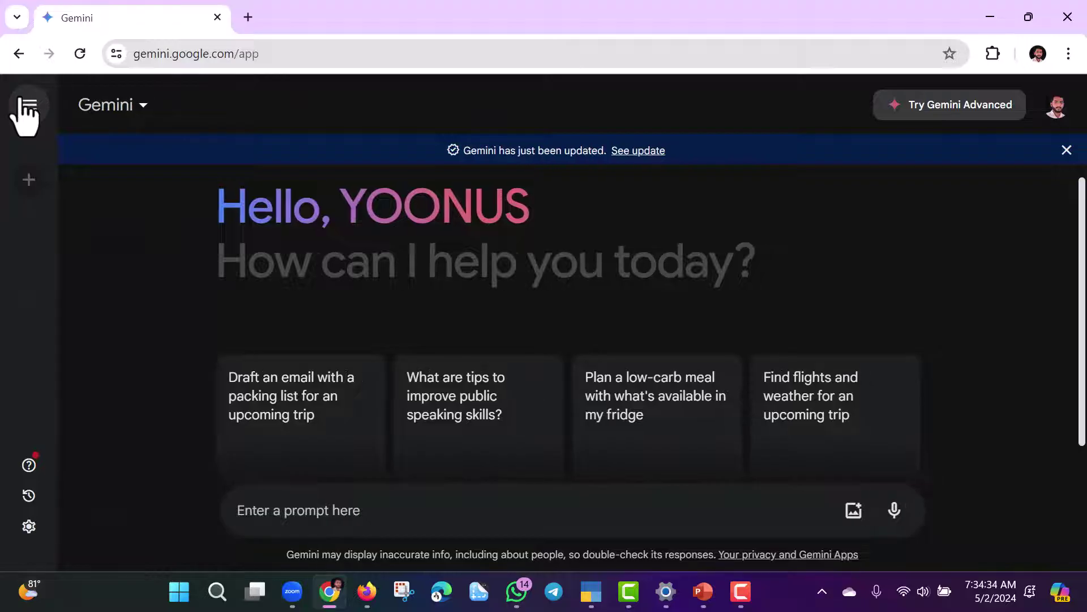
scroll(454, 351, down, 1)
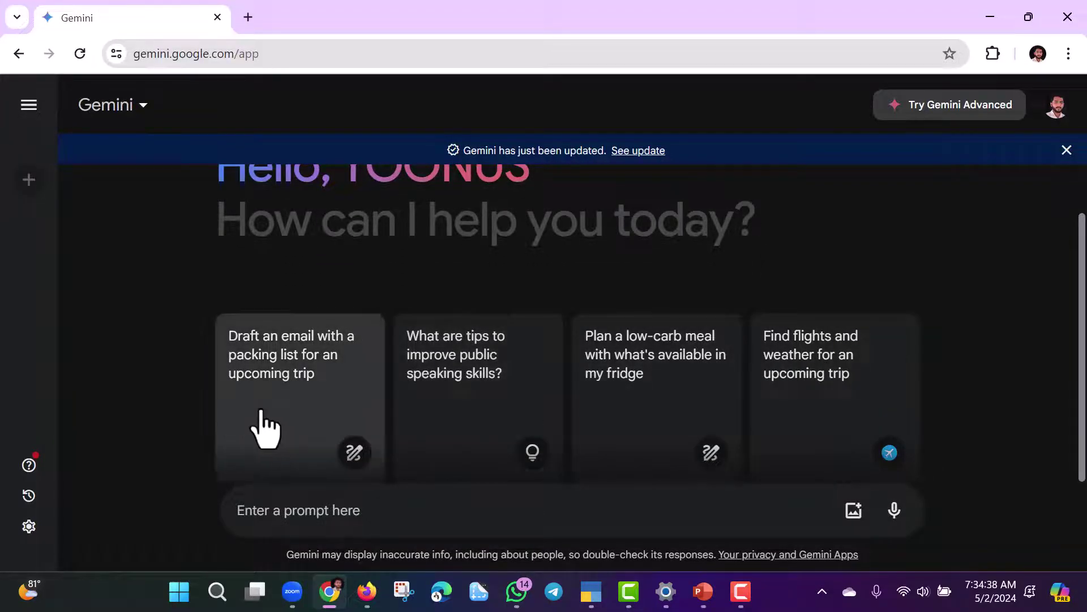
Submit the prompt "what is Chat Gpt" and read the reply to its end
click(275, 515)
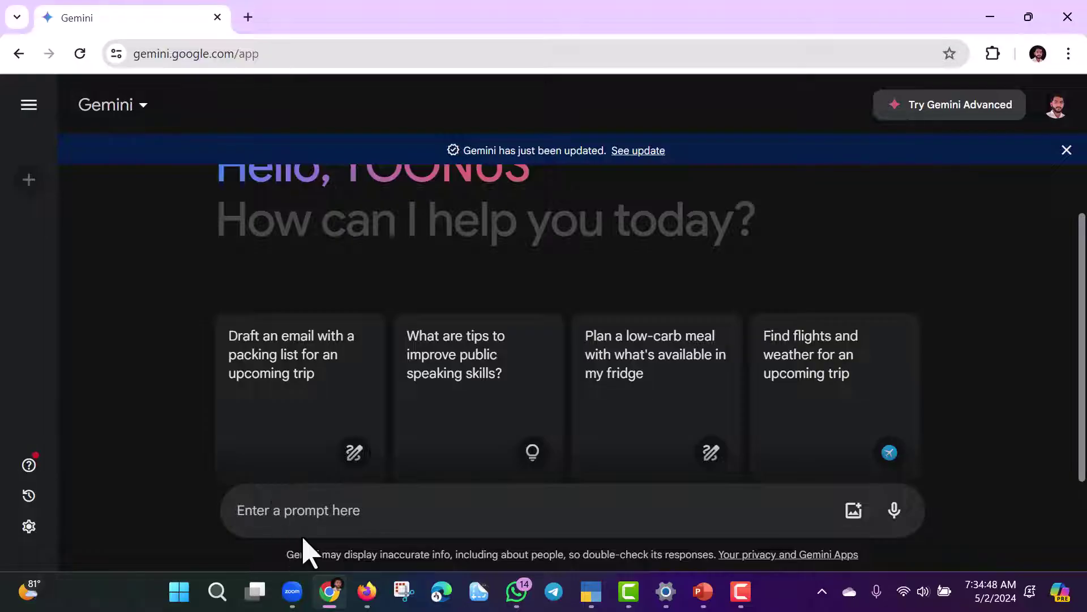
text(what i)
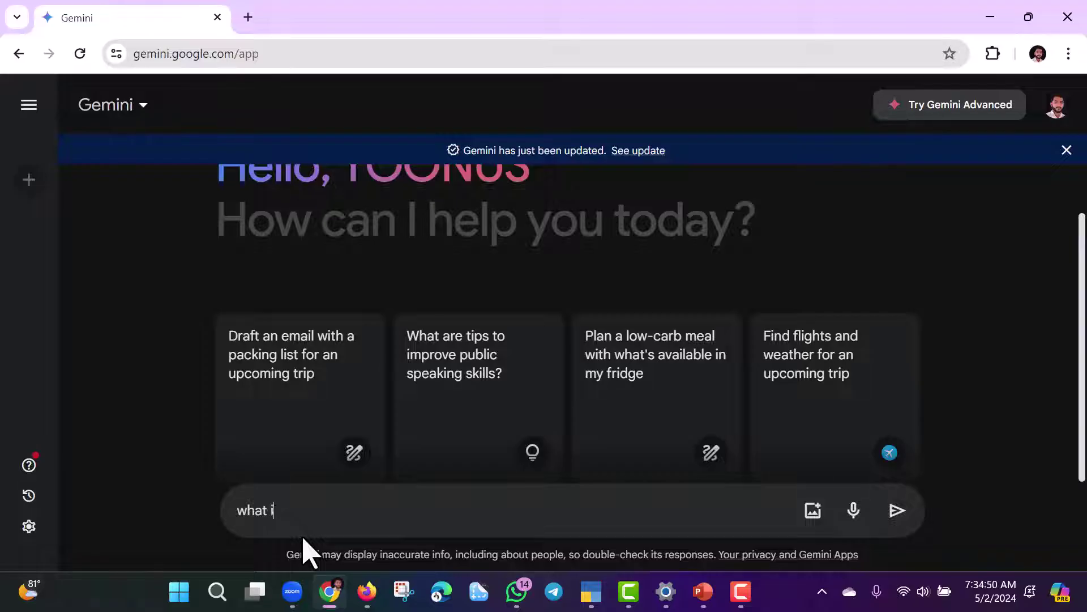
text(s Chat Gpt)
key(Return)
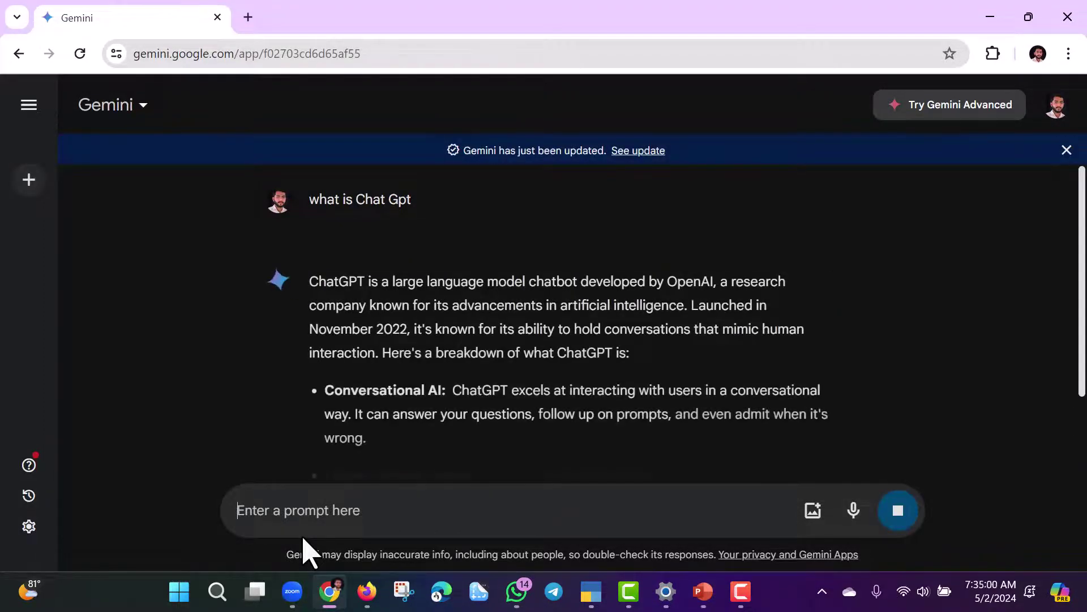
scroll(645, 347, down, 5)
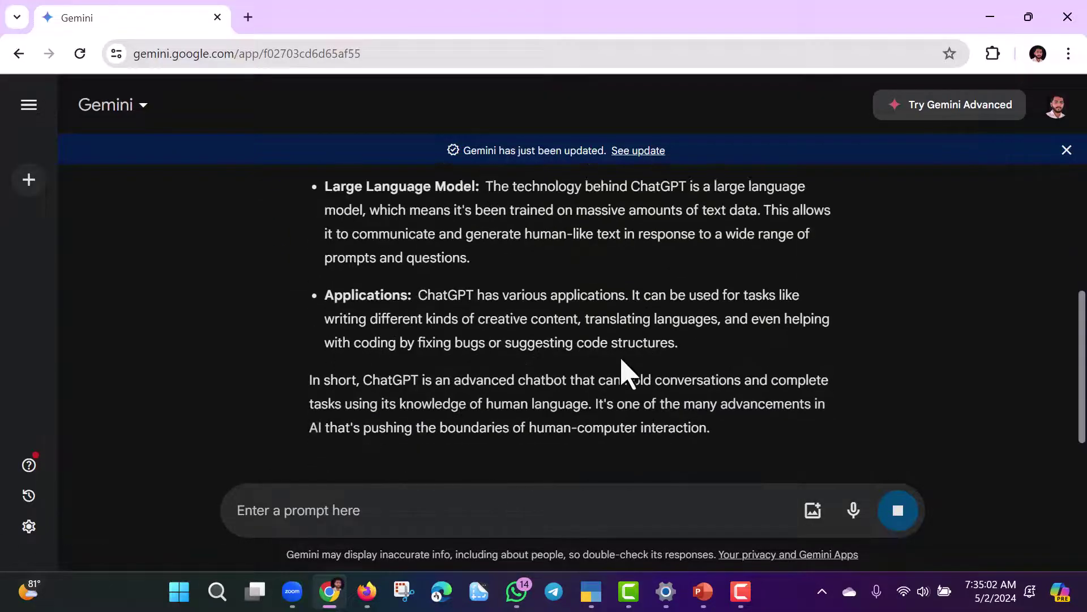
Ask "what is Gemini" as a follow-up prompt in the same chat
click(395, 510)
text(wha)
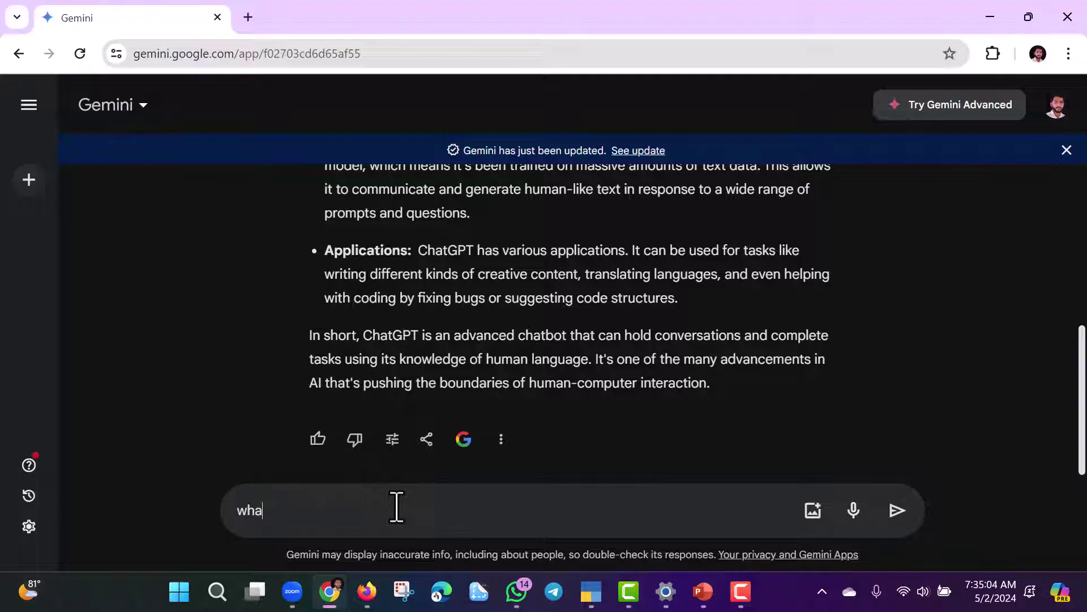
text(t is Go)
key(BackSpace)
key(BackSpace)
text(Gemini)
key(Return)
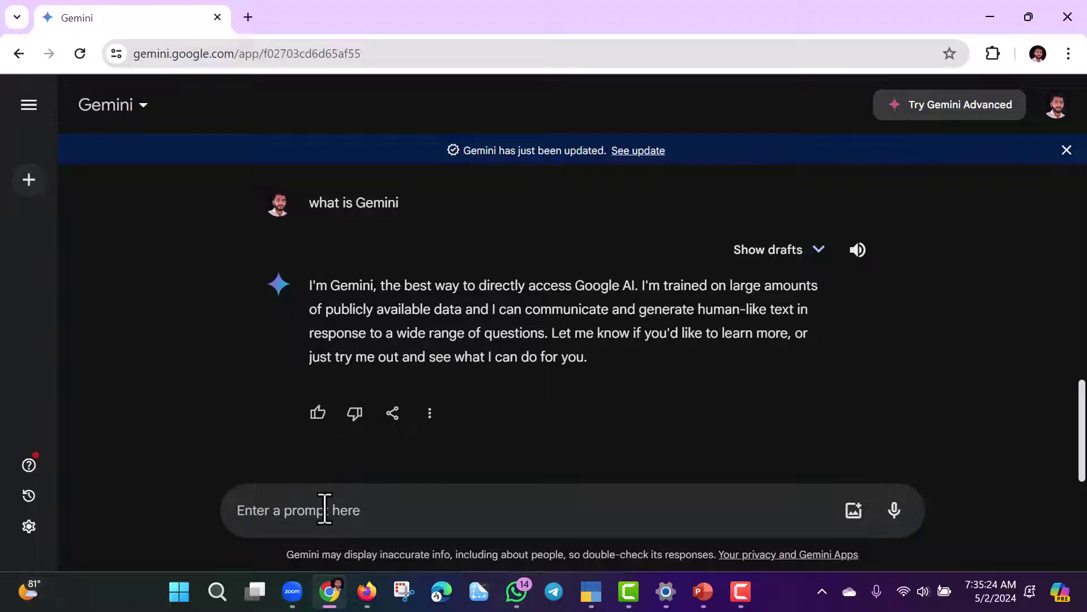
Ask for the current time with the prompt "whts time now"
text(N)
key(BackSpace)
text(w)
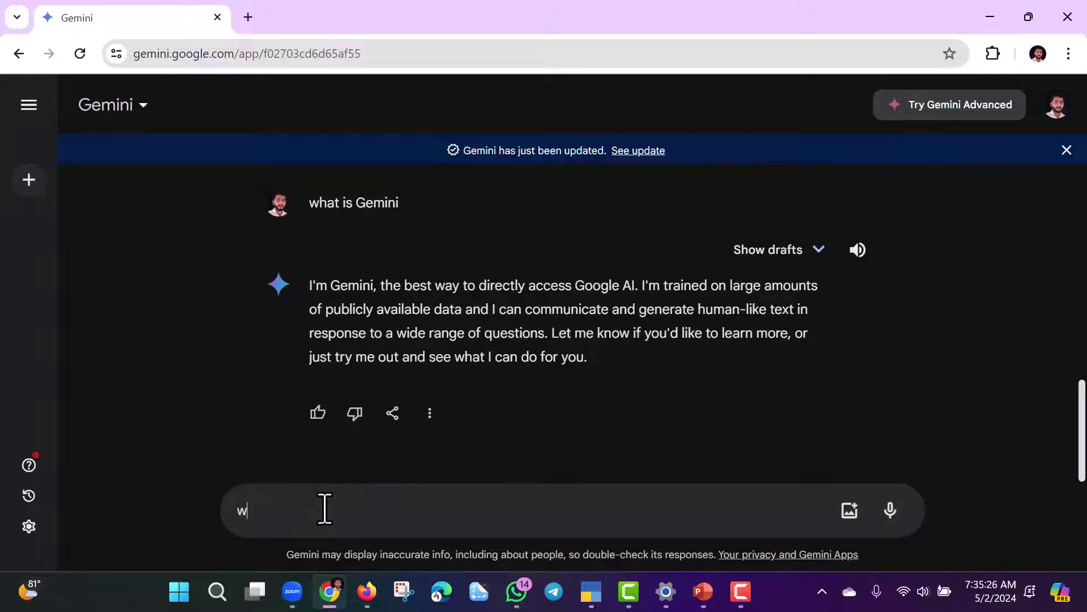
text(hts tim)
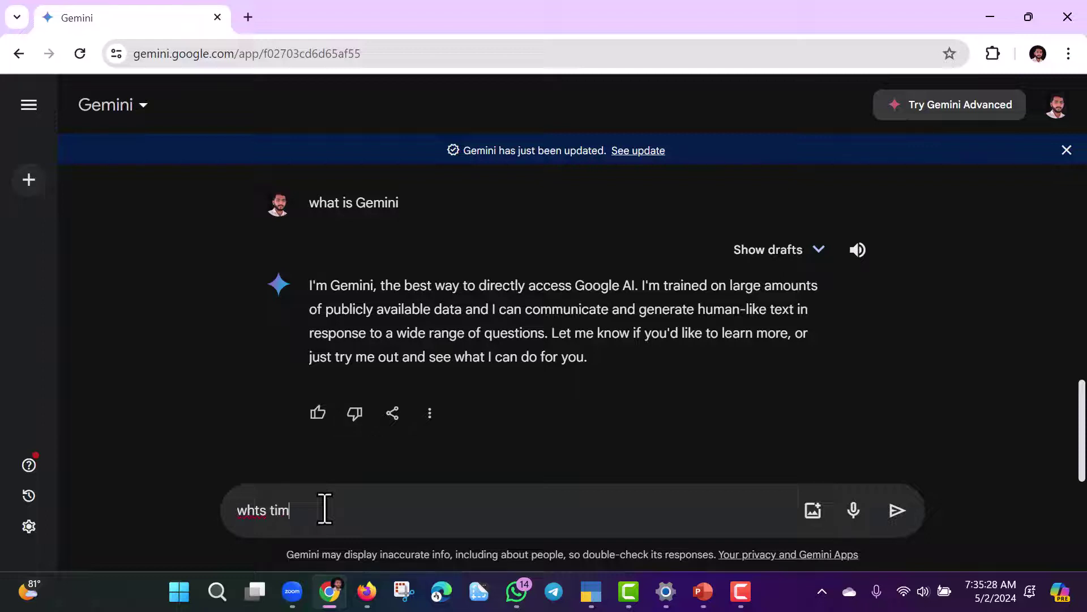
text(e now)
key(Return)
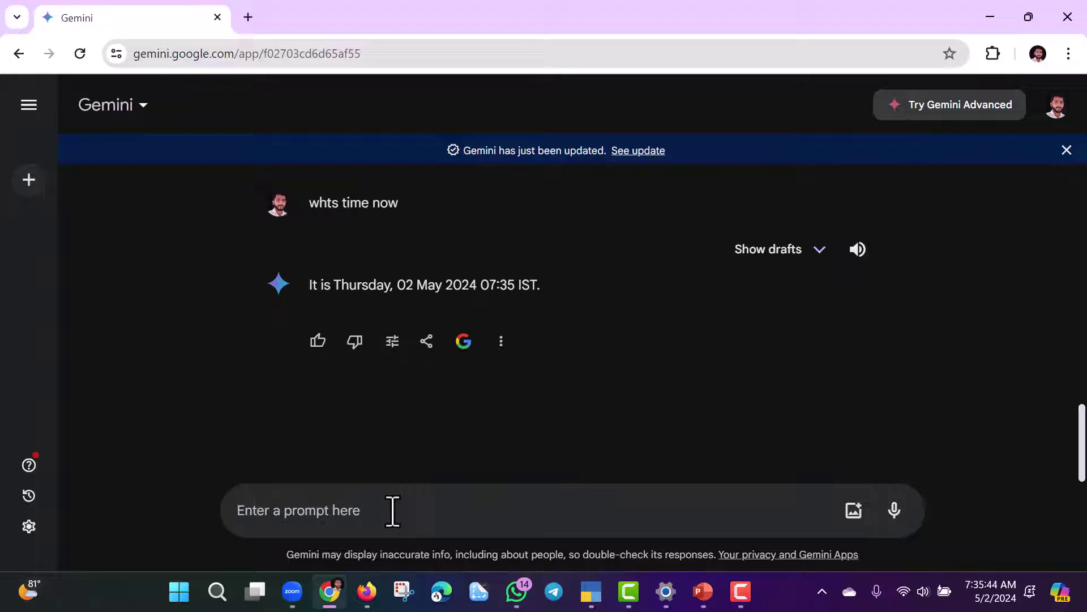
text(w)
text(ite)
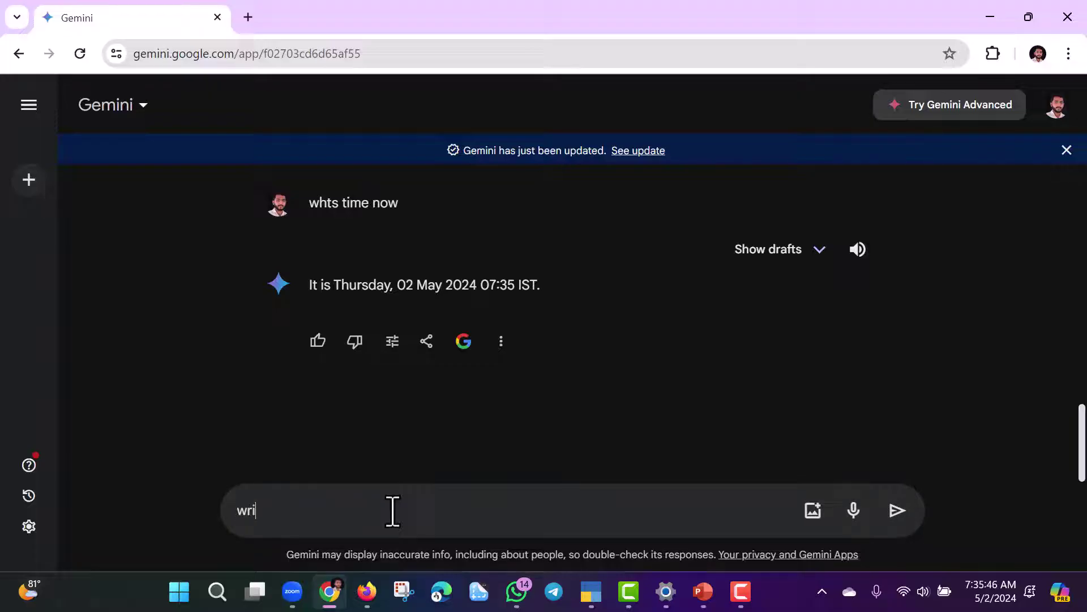
key(BackSpace)
key(BackSpace)
key(BackSpace)
key(BackSpace)
key(BackSpace)
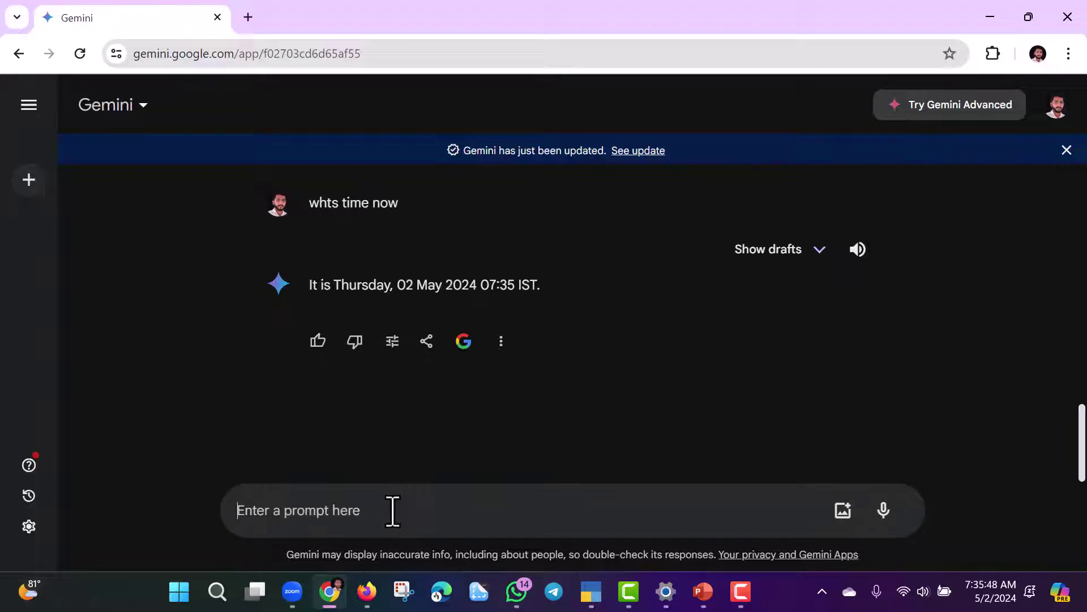
Submit the prompt "write an email am notb weel today" and read through the drafted email
text(write an )
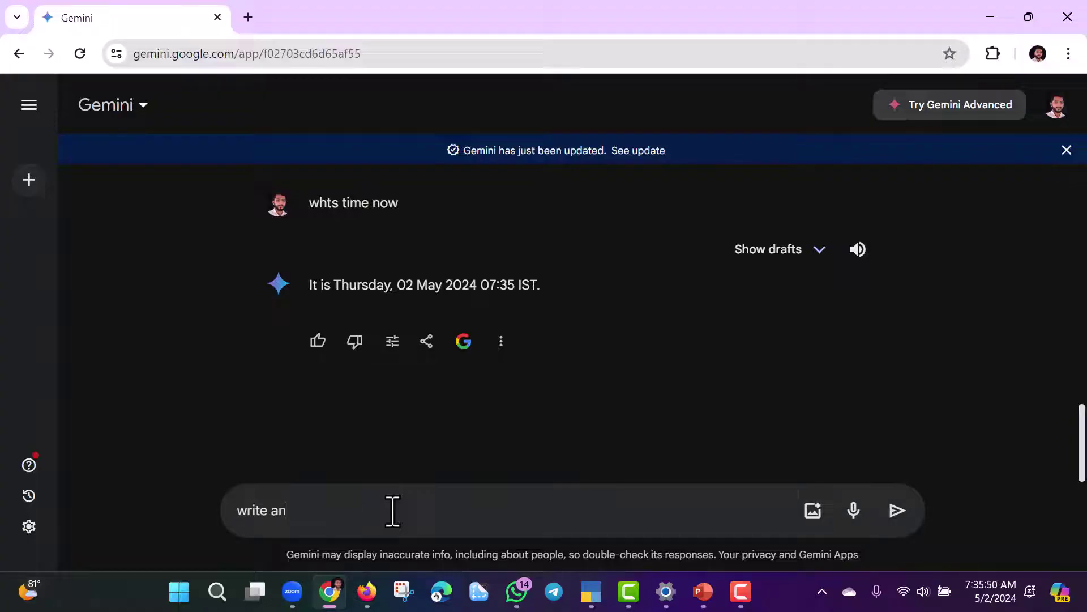
text(email am notb w)
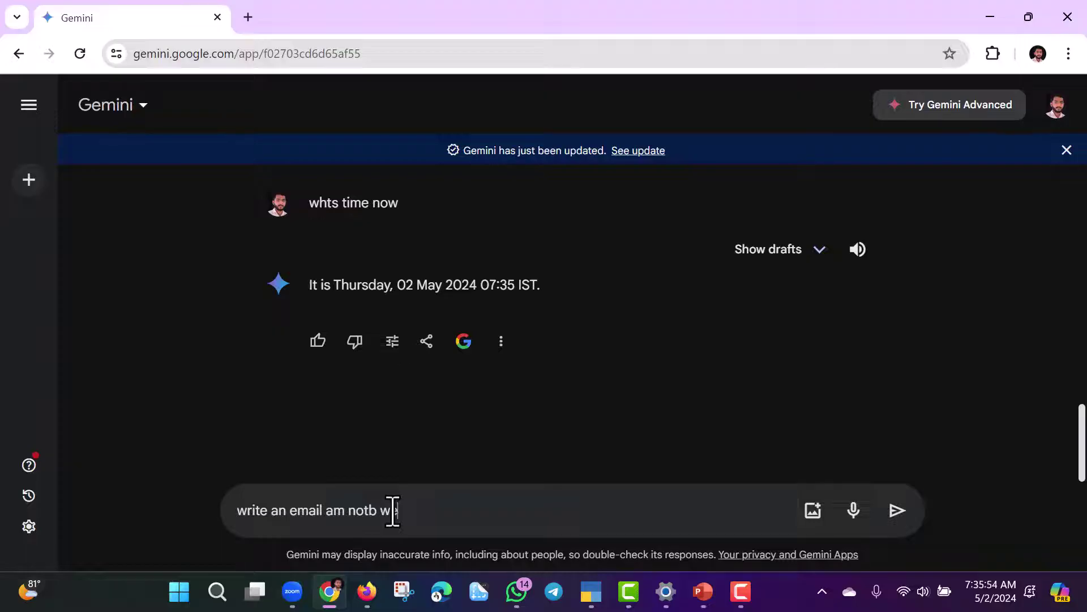
text(eel today)
key(Return)
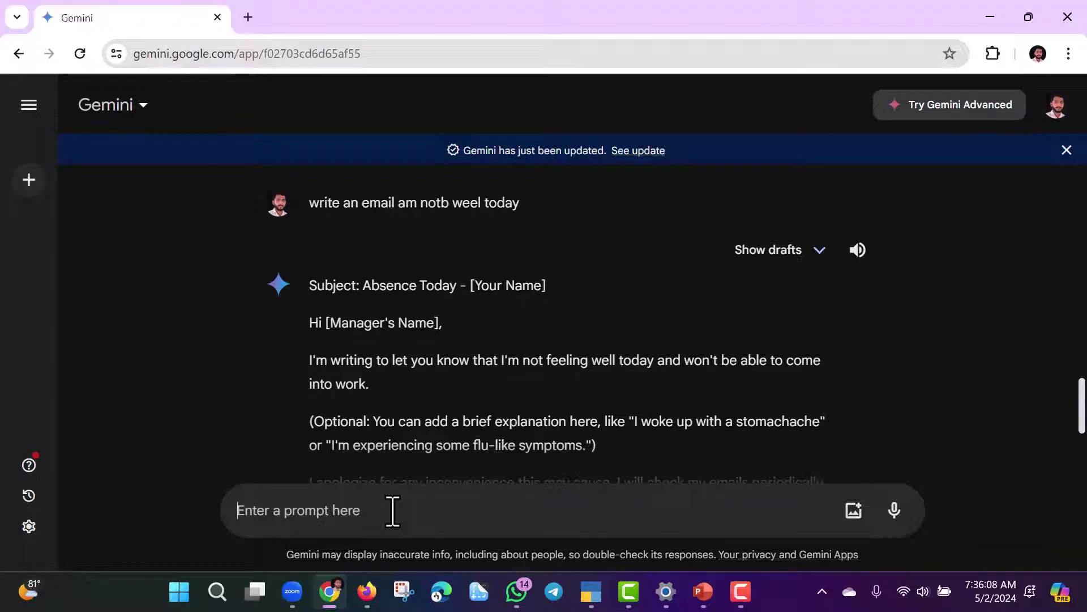
scroll(359, 376, down, 3)
scroll(359, 343, up, 6)
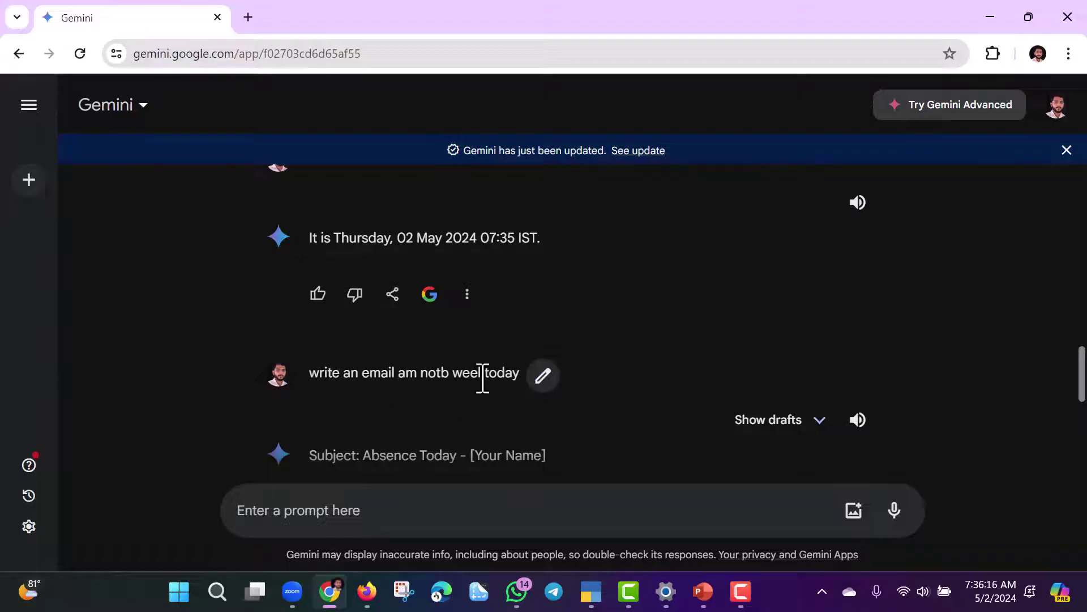
scroll(419, 362, down, 8)
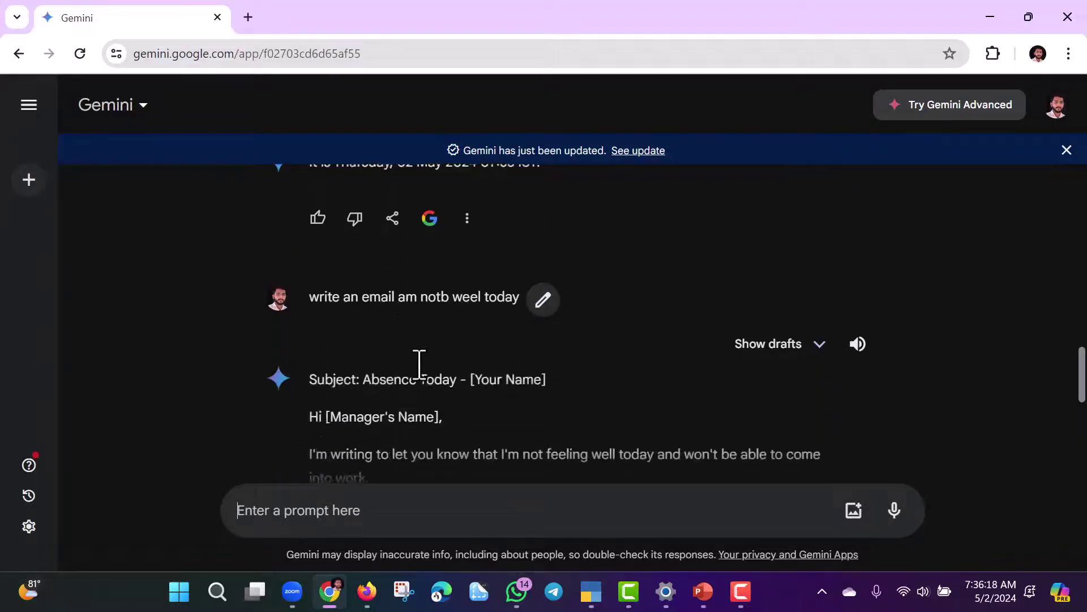
scroll(425, 320, up, 2)
scroll(424, 320, up, 4)
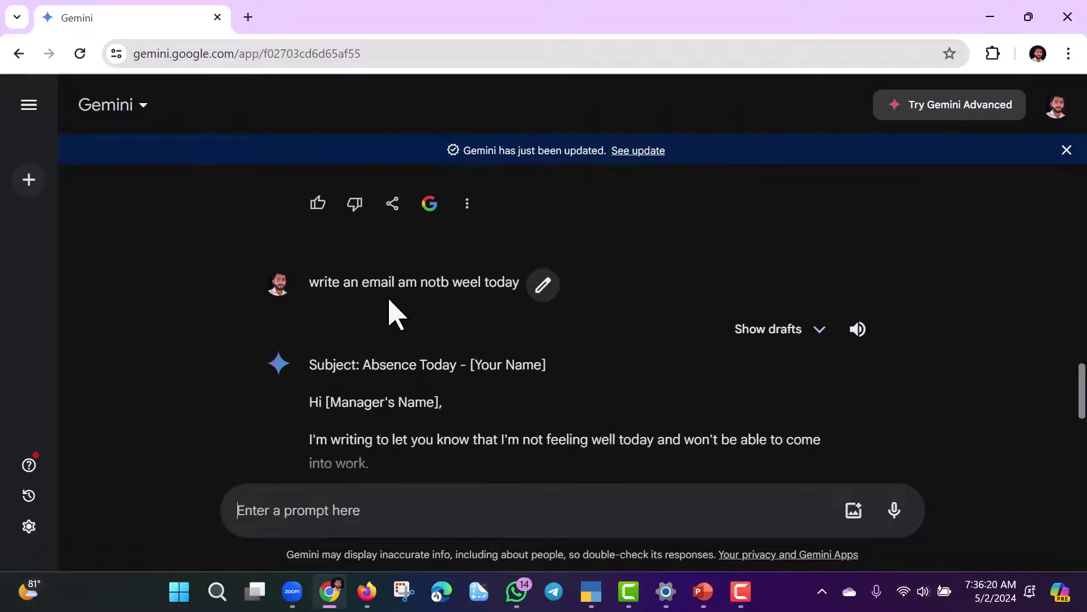
scroll(388, 311, down, 6)
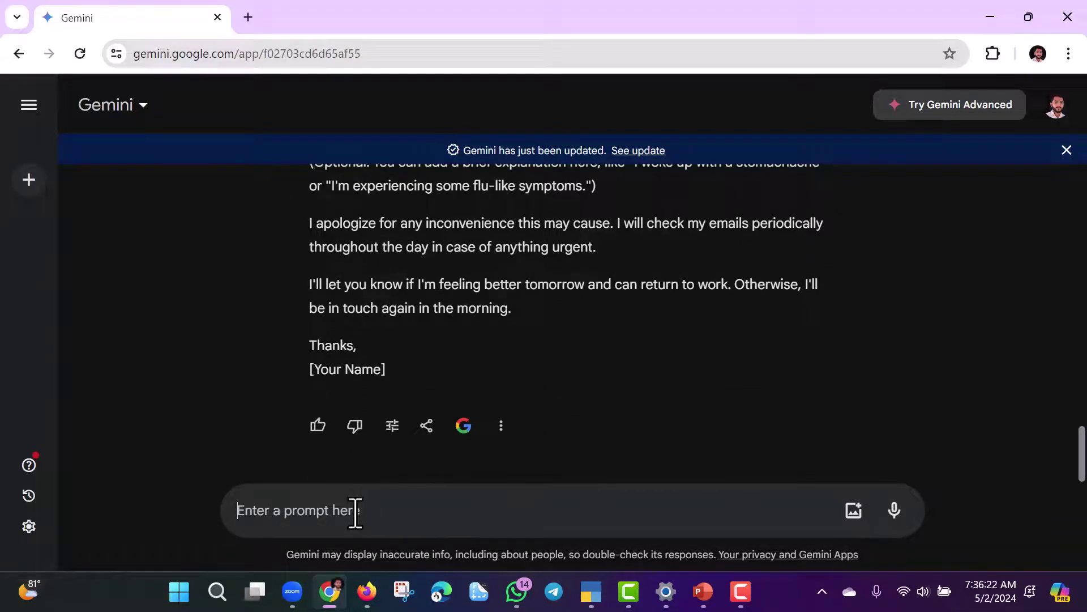
Have the drafted absence email translated with the prompt "translate to Arabic"
text(ra)
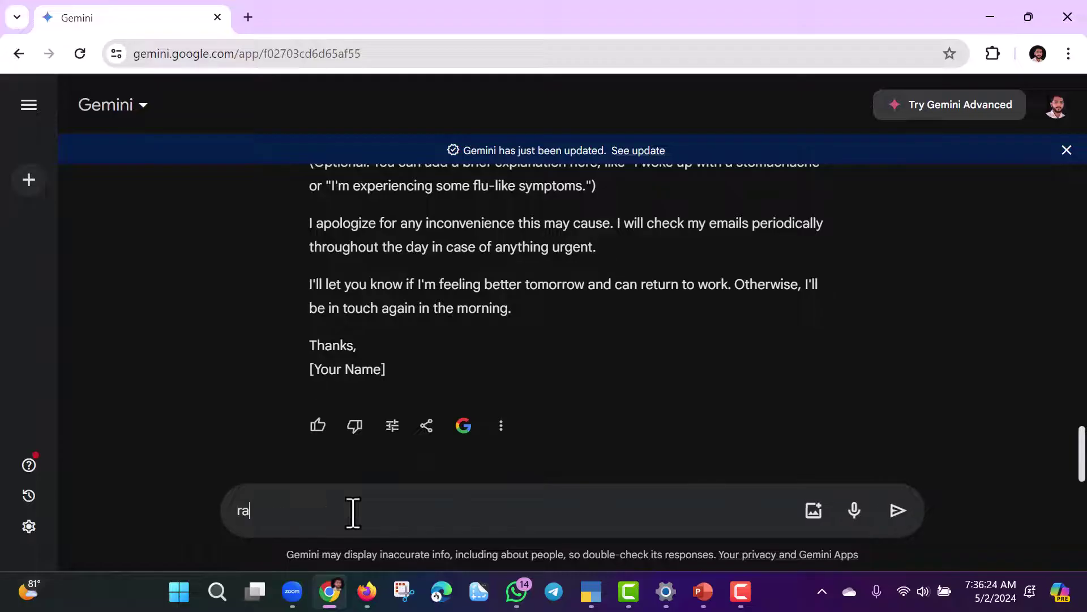
key(BackSpace)
key(BackSpace)
text(tran)
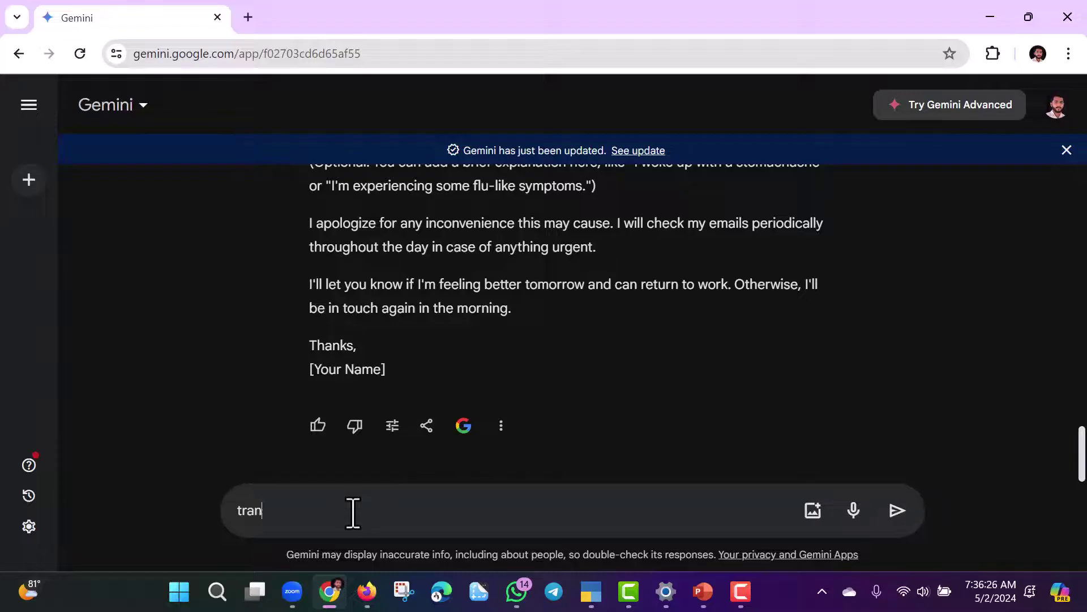
text(slate to Arabic)
key(Return)
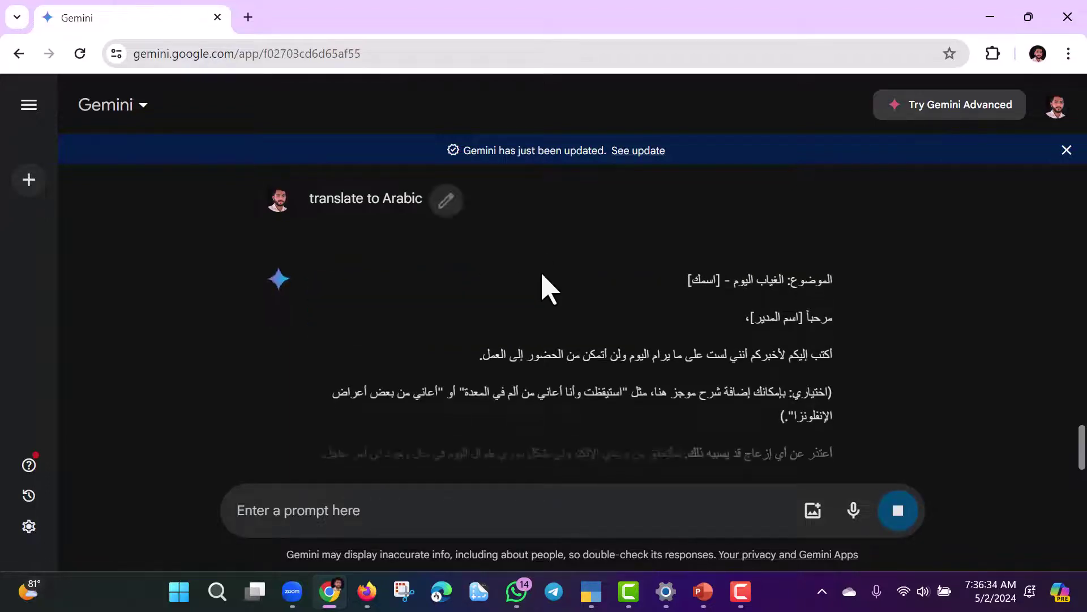
Request a Chinese version of the email with "Translate to to Chinees" and review the conversation
text(Tra)
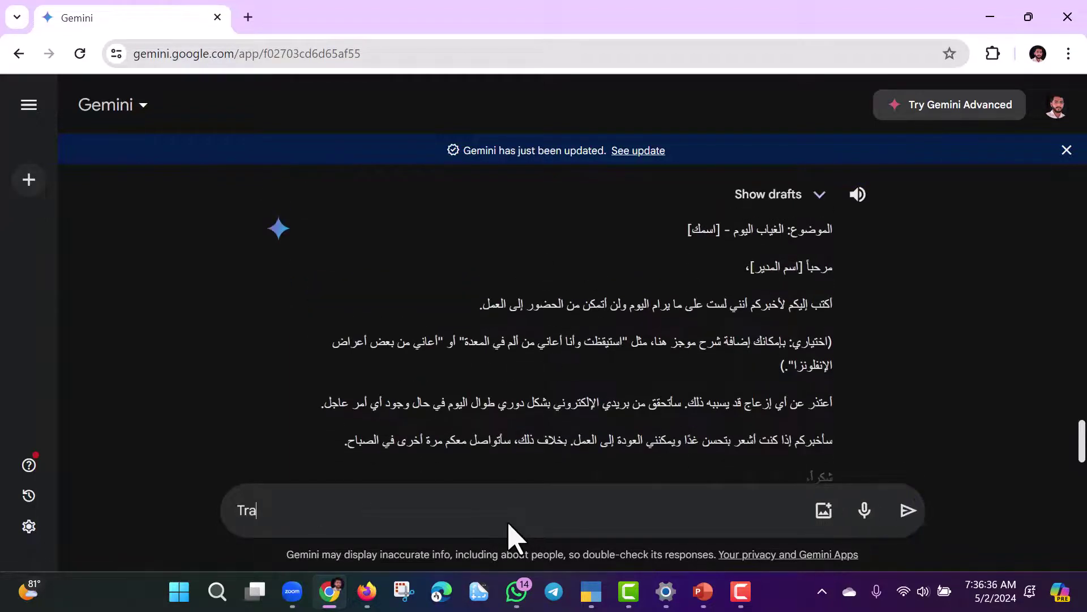
text(nslate to )
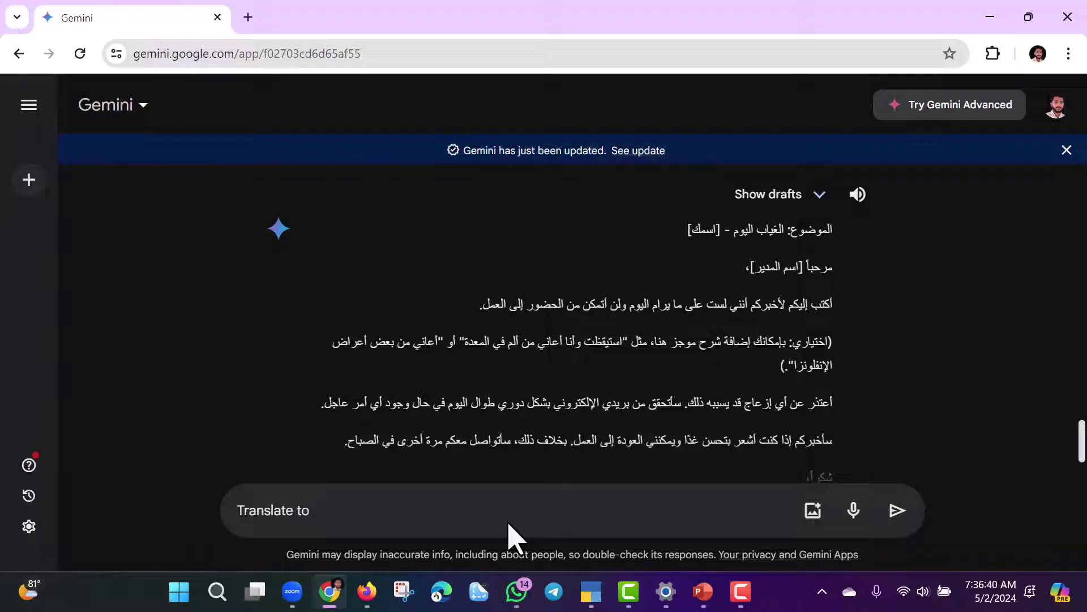
text(to Chinees)
key(Return)
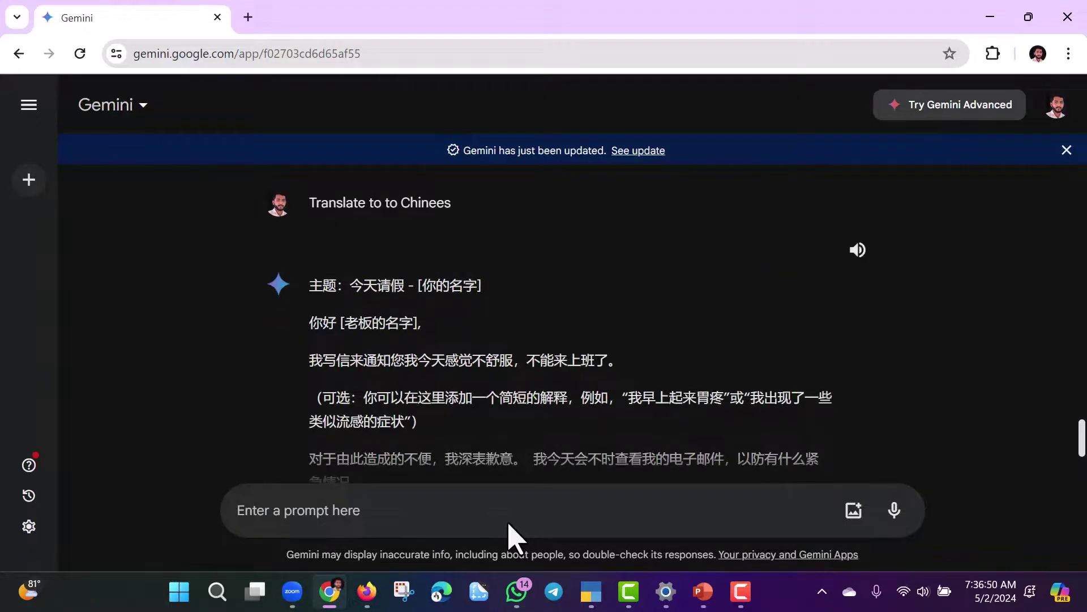
scroll(470, 396, down, 4)
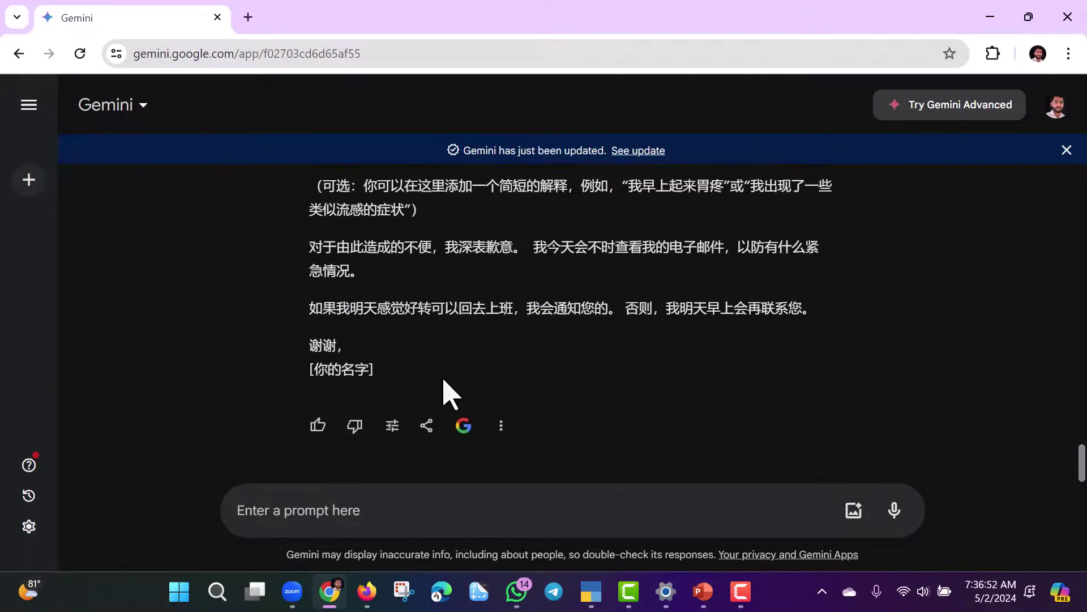
scroll(510, 407, up, 15)
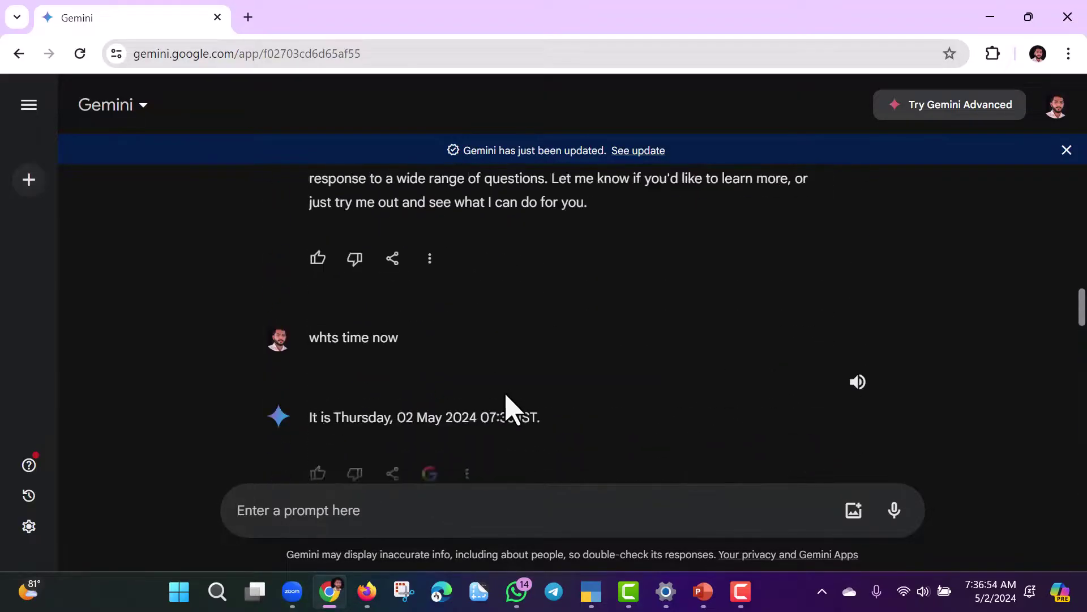
Run the Google double-check on the answer to "what is Chat Gpt" and look through the response and its related search topics
scroll(509, 407, up, 15)
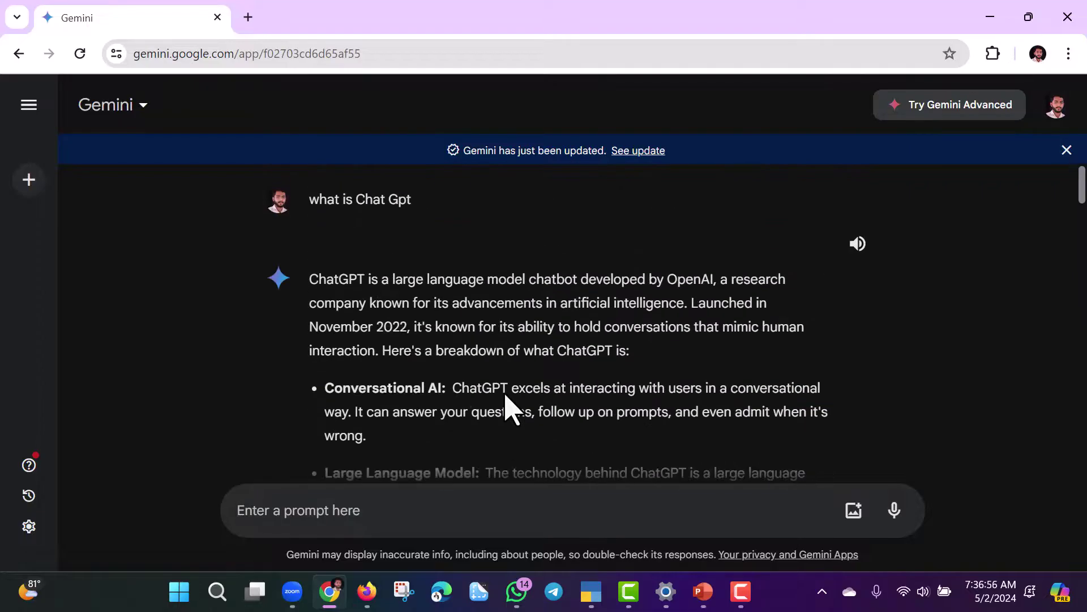
scroll(433, 400, down, 10)
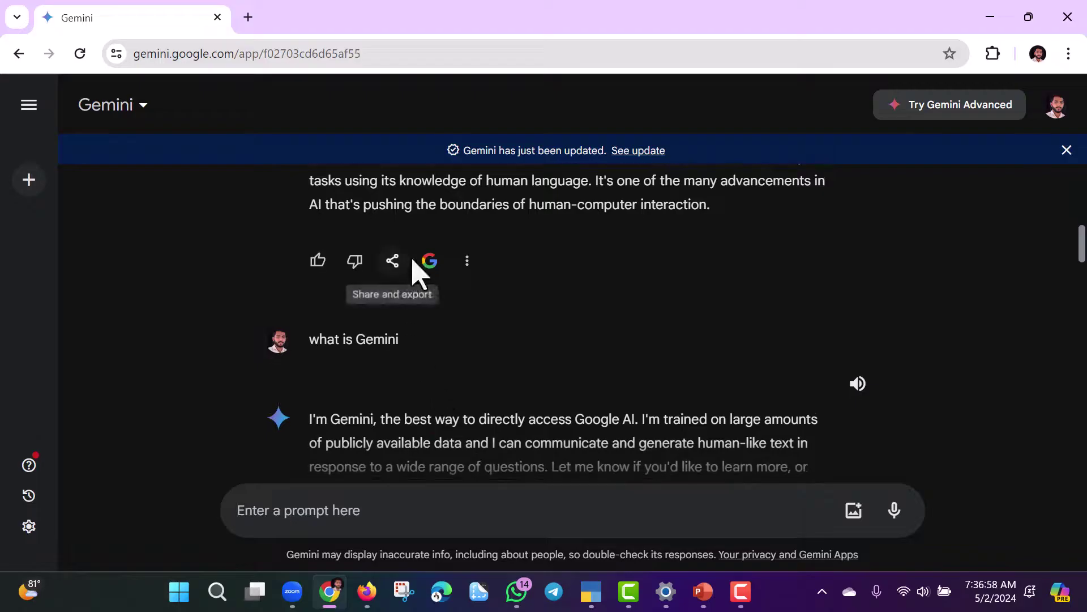
click(429, 262)
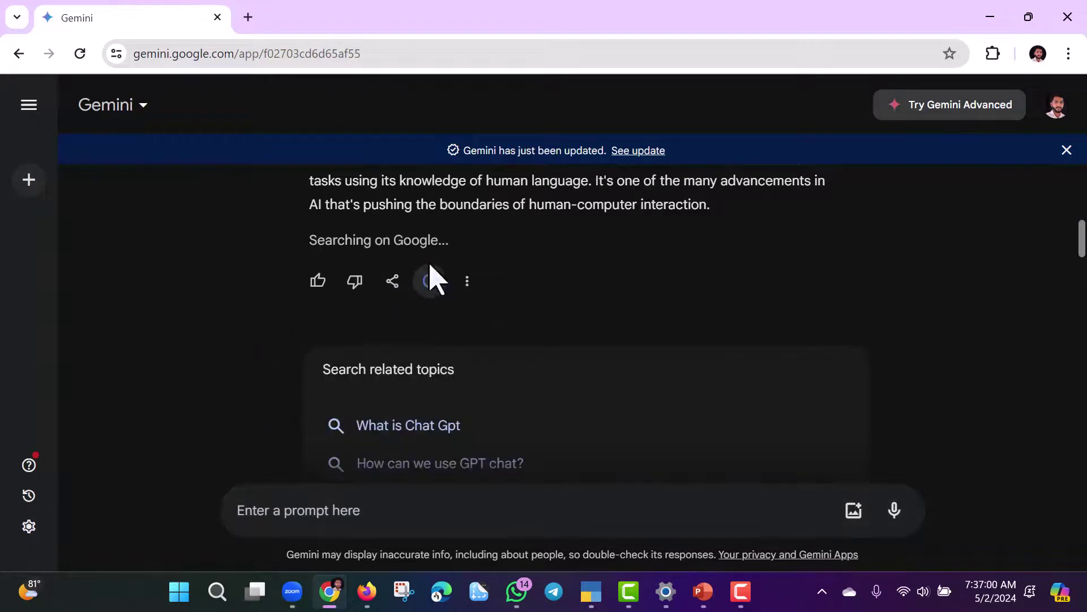
scroll(437, 376, down, 3)
scroll(468, 342, up, 5)
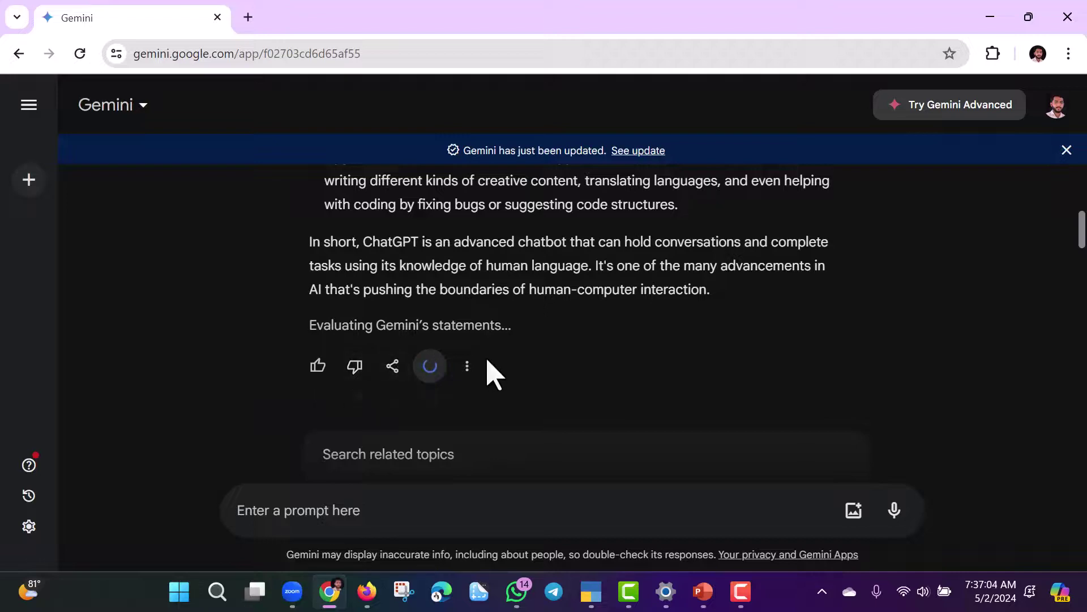
scroll(532, 308, up, 8)
scroll(529, 325, down, 2)
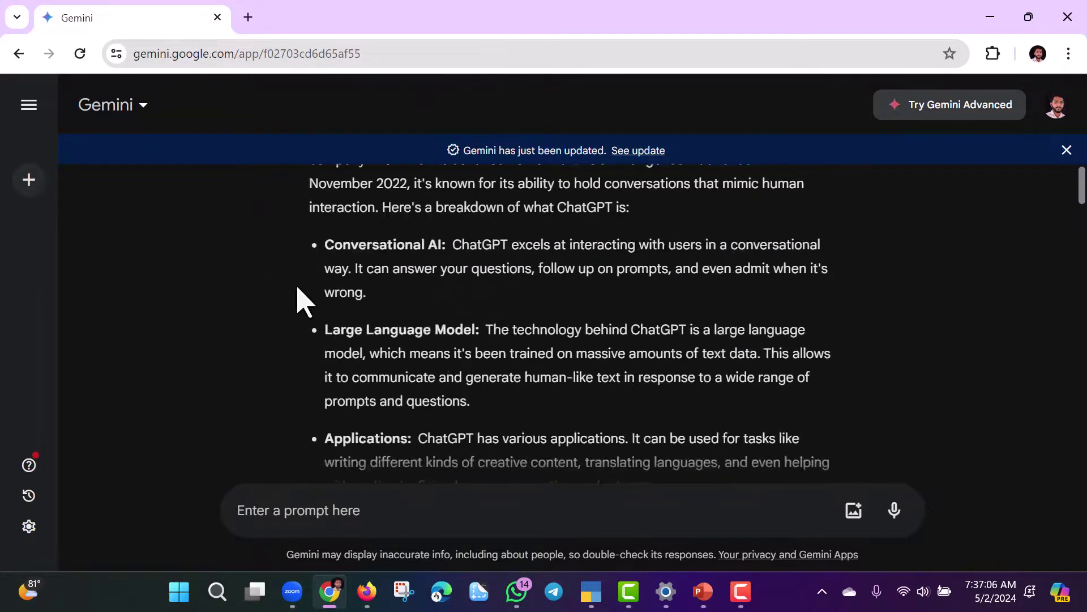
scroll(300, 300, down, 10)
scroll(296, 293, up, 1)
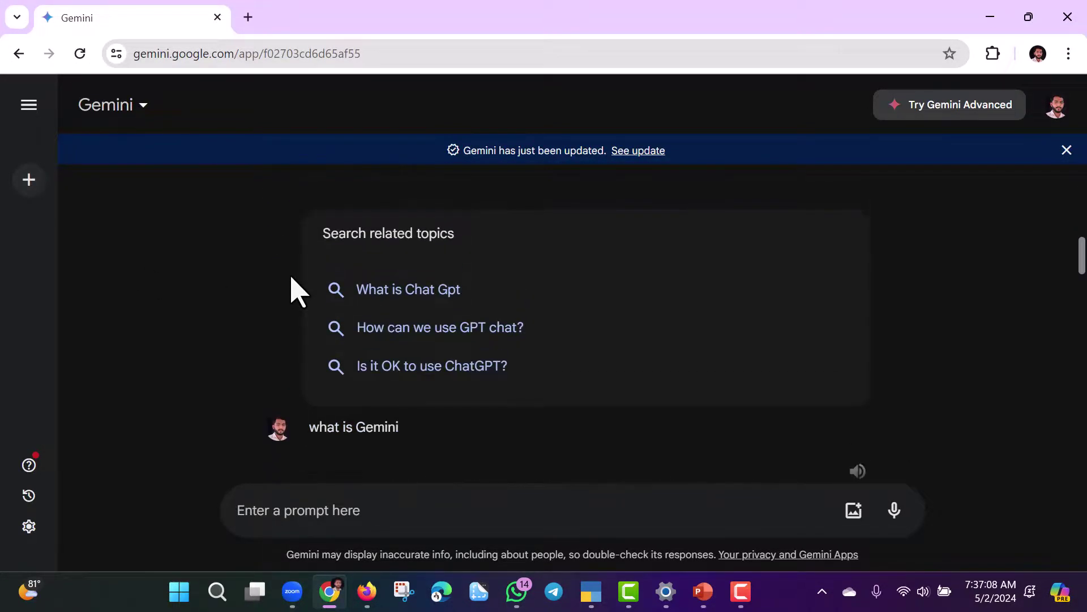